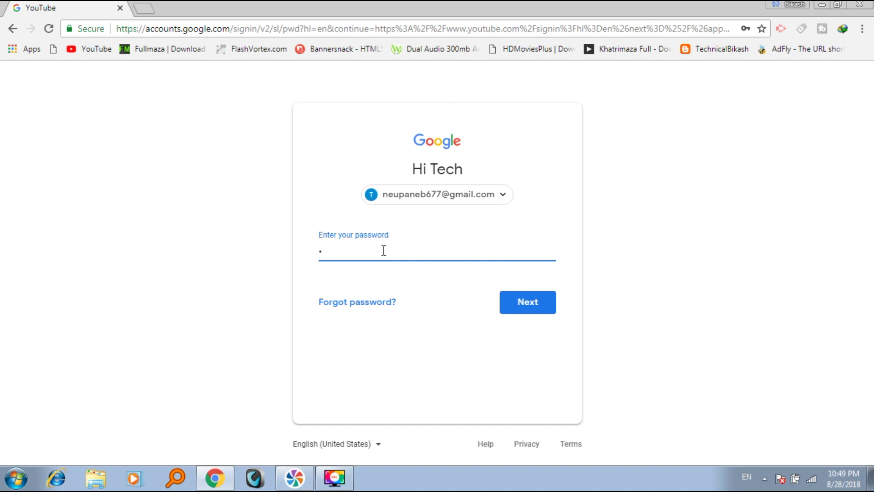
Sign in with the account password and open the channel creation form for the account's own channel
{"action": "type", "text": "•••••••"}
{"action": "key", "text": "Return"}
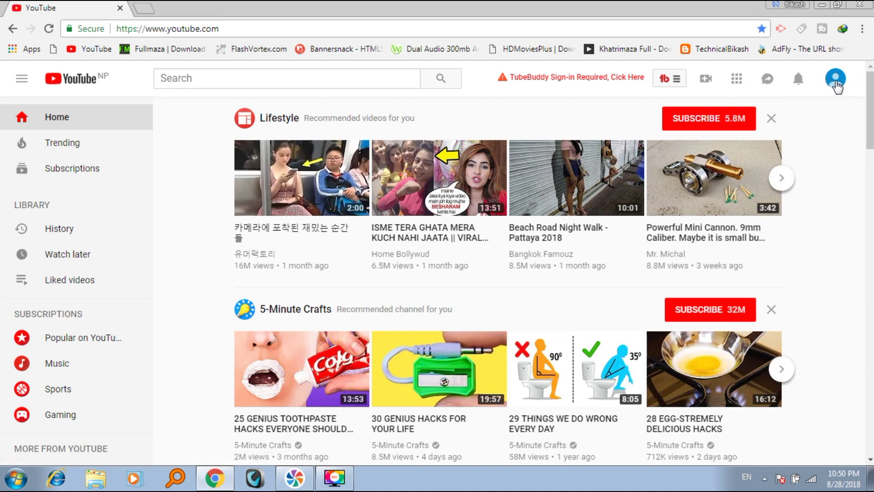
{"action": "left_click", "coordinate": [836, 80]}
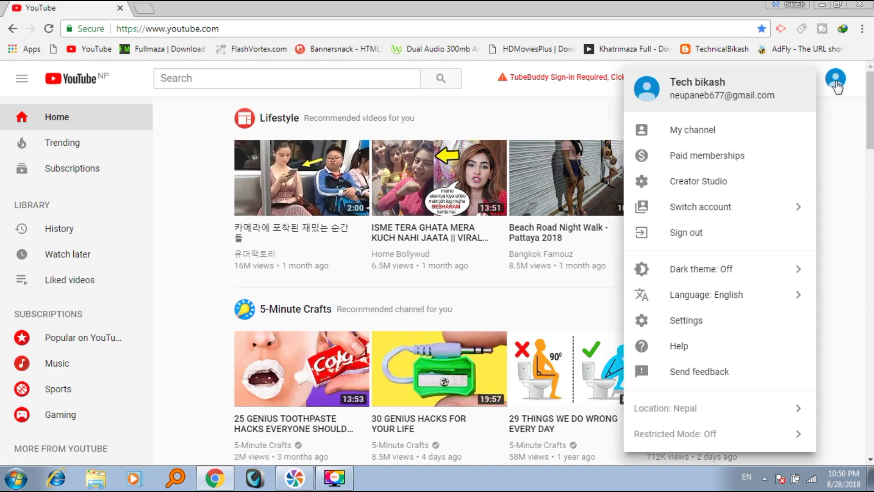
{"action": "left_click", "coordinate": [690, 132]}
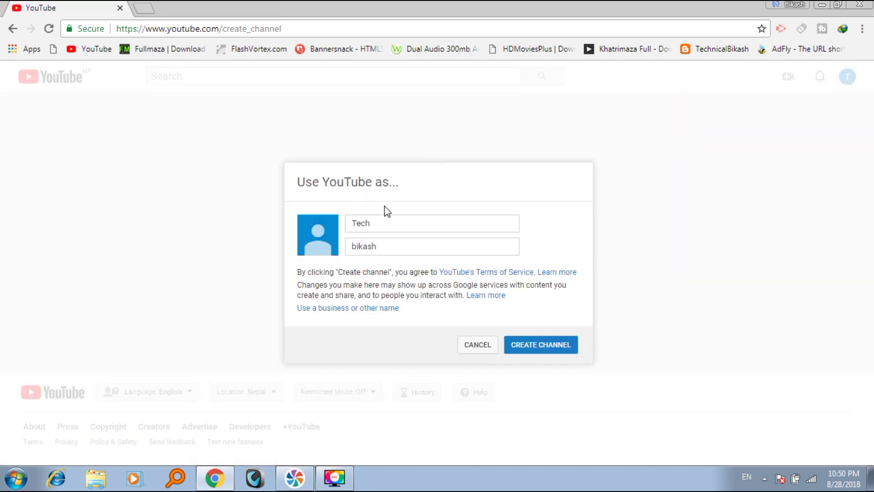
Replace the first name with "allin", keep the last name, and create the channel
{"action": "left_click", "coordinate": [375, 224]}
{"action": "left_click_drag", "start_coordinate": [375, 223], "coordinate": [312, 226]}
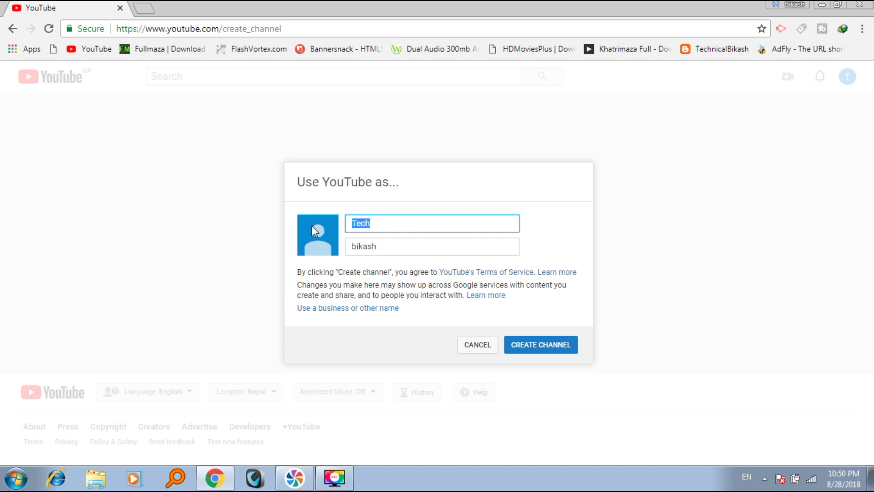
{"action": "key", "text": "BackSpace"}
{"action": "type", "text": "all;"}
{"action": "key", "text": "BackSpace"}
{"action": "type", "text": "in"}
{"action": "left_click", "coordinate": [386, 252]}
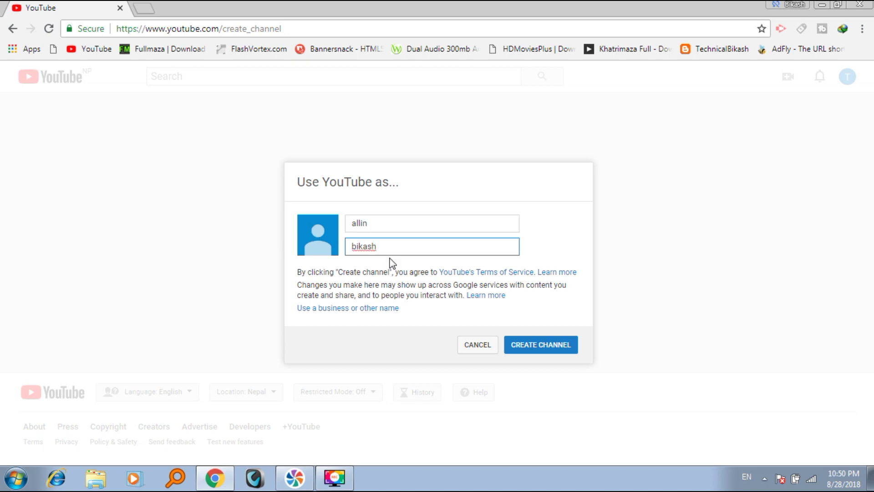
{"action": "left_click", "coordinate": [533, 351]}
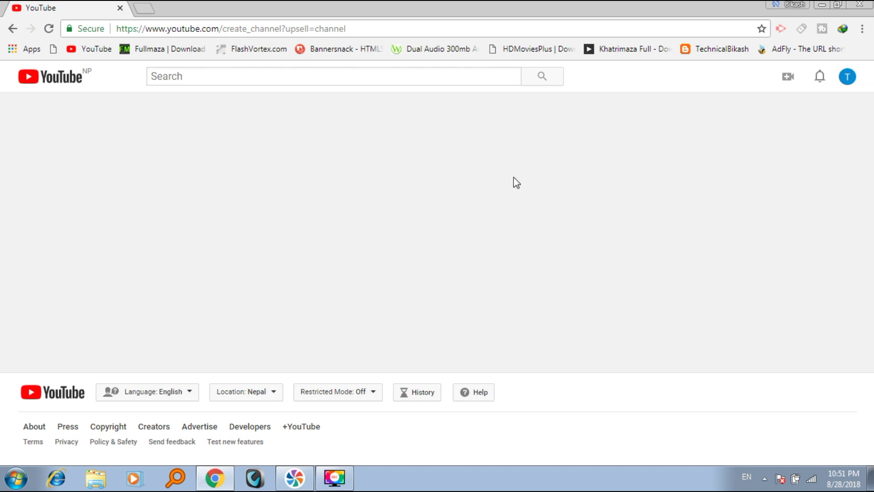
Open Creator Studio, dismiss the dashboard customization tip, and go to the channel's Status and features page
{"action": "left_click", "coordinate": [847, 79]}
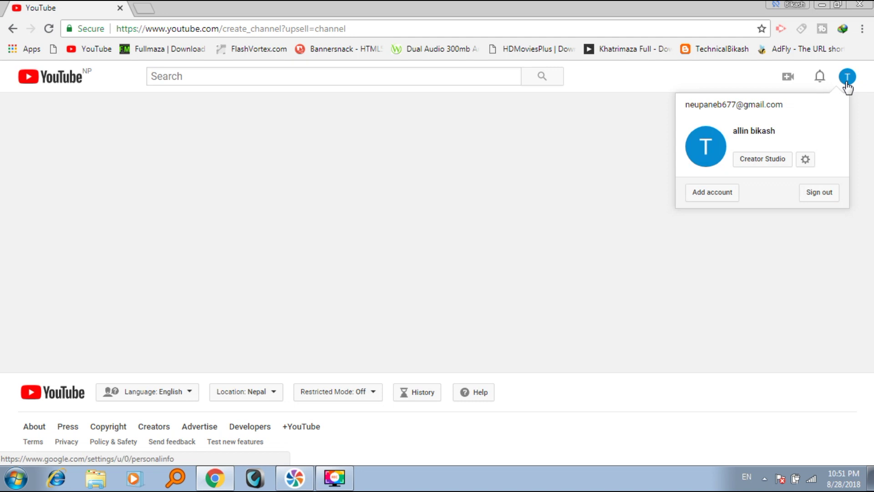
{"action": "left_click", "coordinate": [765, 163]}
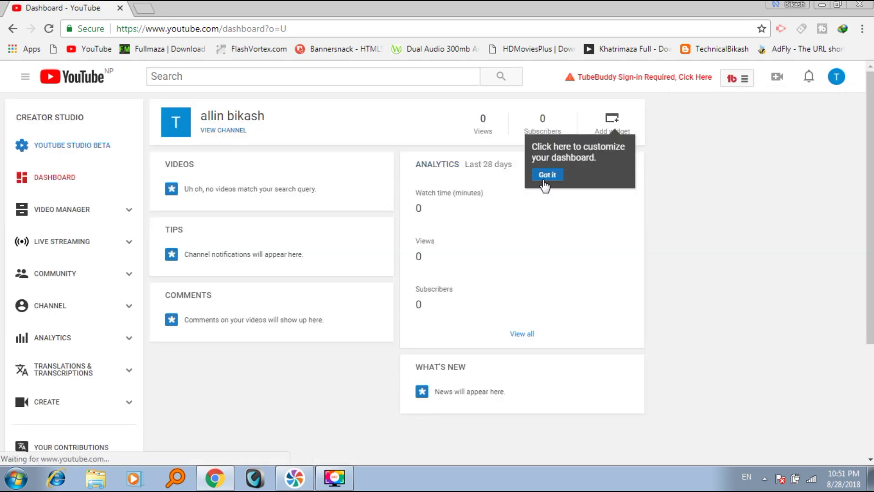
{"action": "left_click", "coordinate": [546, 176]}
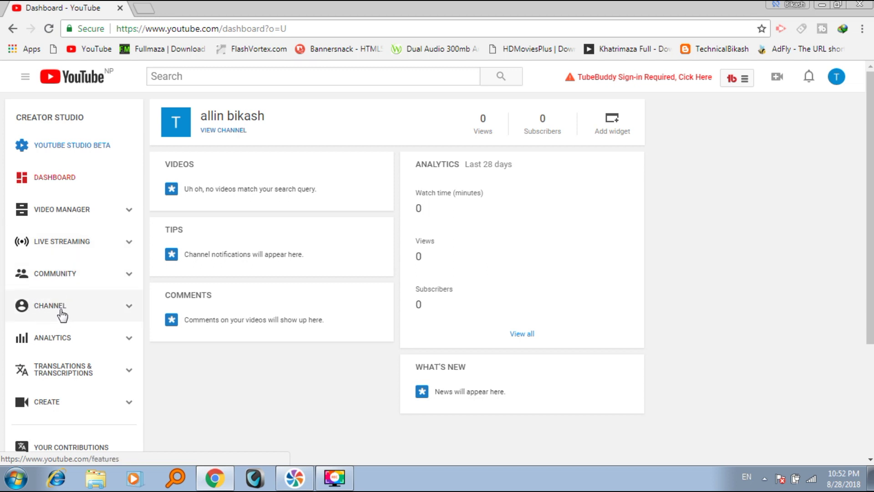
{"action": "left_click", "coordinate": [85, 309]}
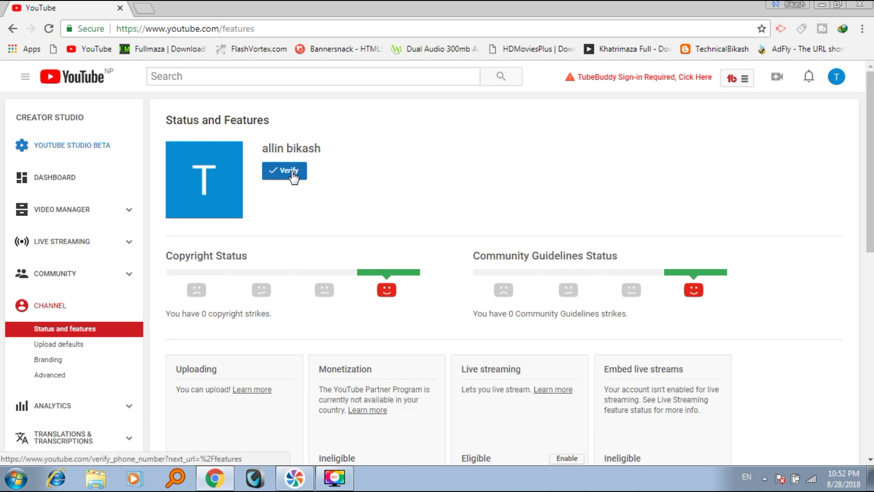
Try out the account verification form with Nepal as country and text message as code delivery method, and go back without submitting
{"action": "left_click", "coordinate": [275, 176]}
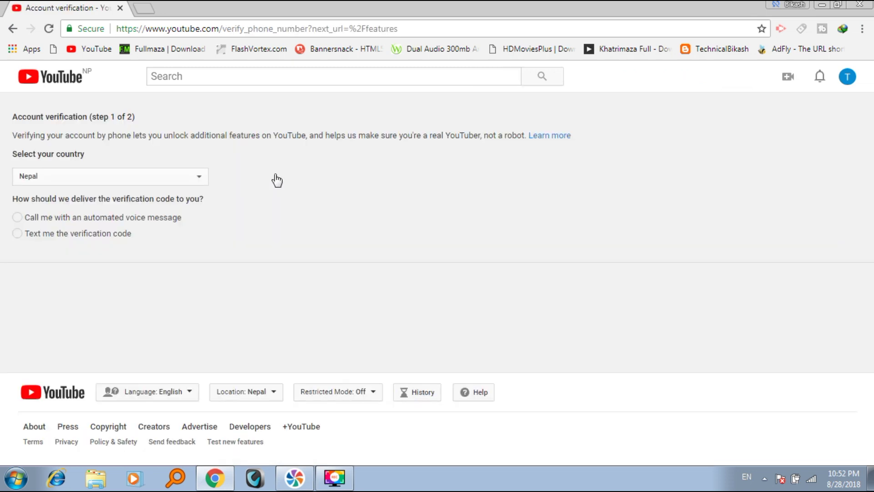
{"action": "left_click", "coordinate": [141, 182]}
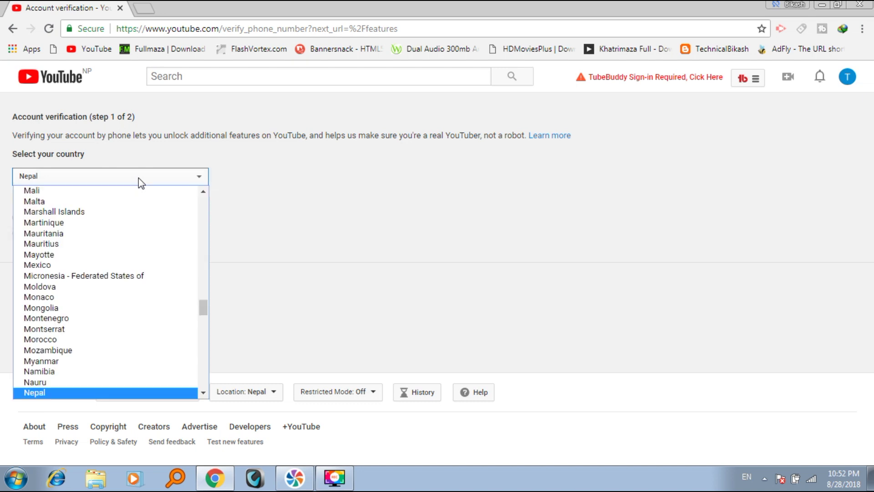
{"action": "left_click", "coordinate": [35, 394]}
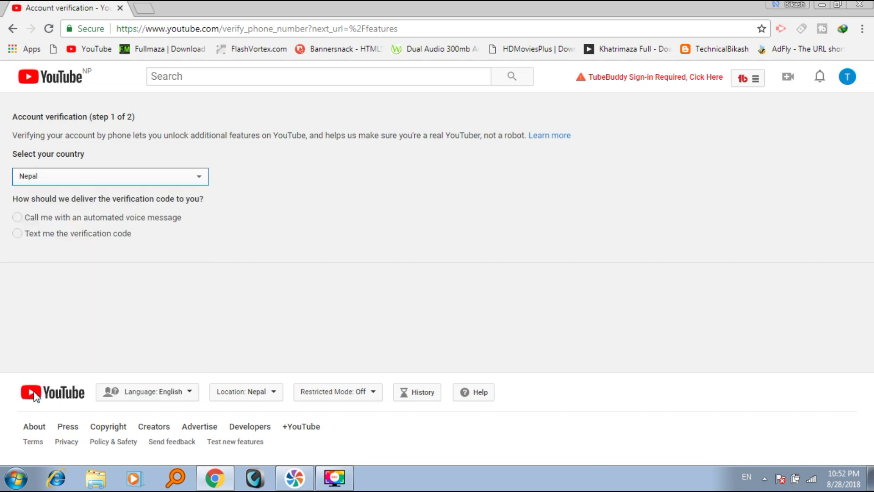
{"action": "left_click", "coordinate": [18, 233]}
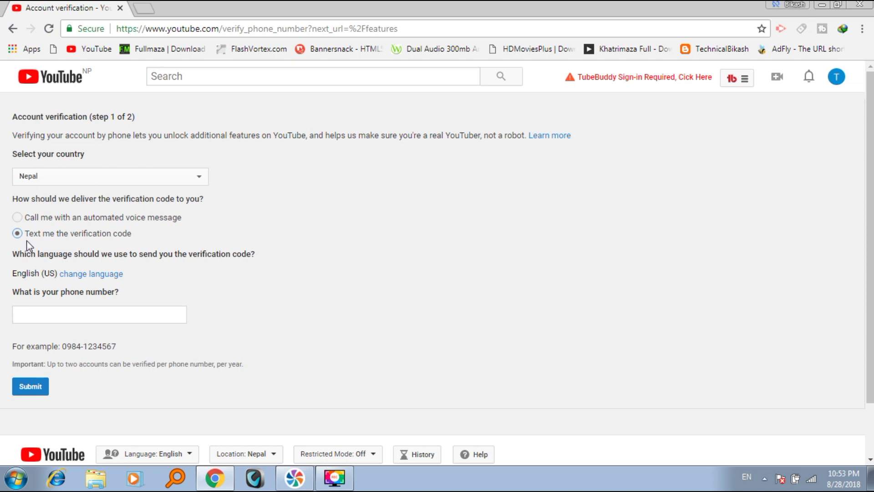
{"action": "left_click", "coordinate": [18, 217]}
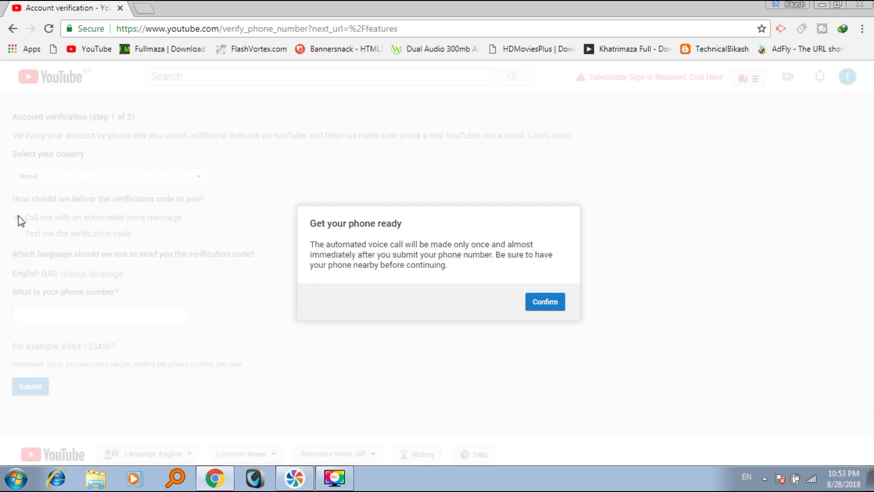
{"action": "left_click", "coordinate": [545, 302]}
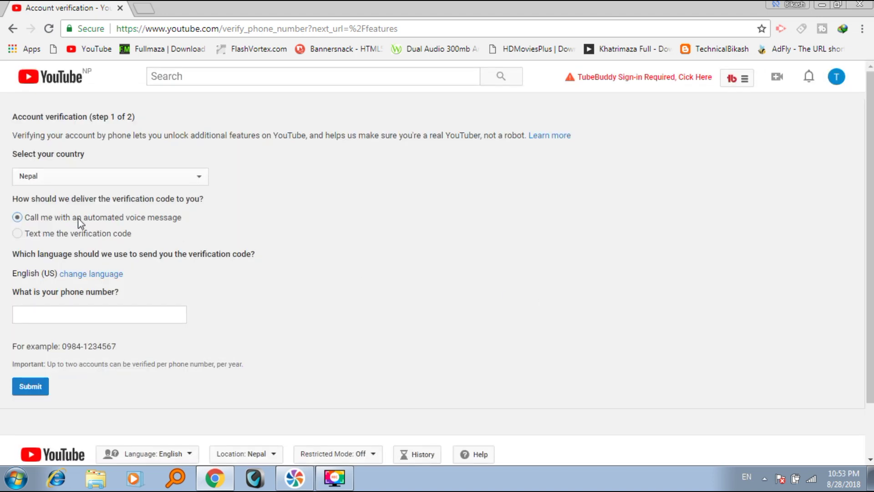
{"action": "left_click", "coordinate": [77, 237]}
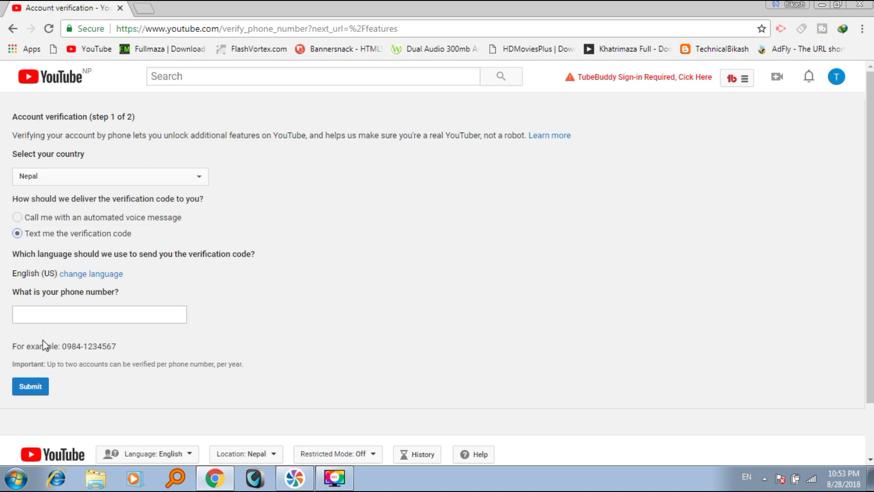
{"action": "left_click", "coordinate": [39, 315]}
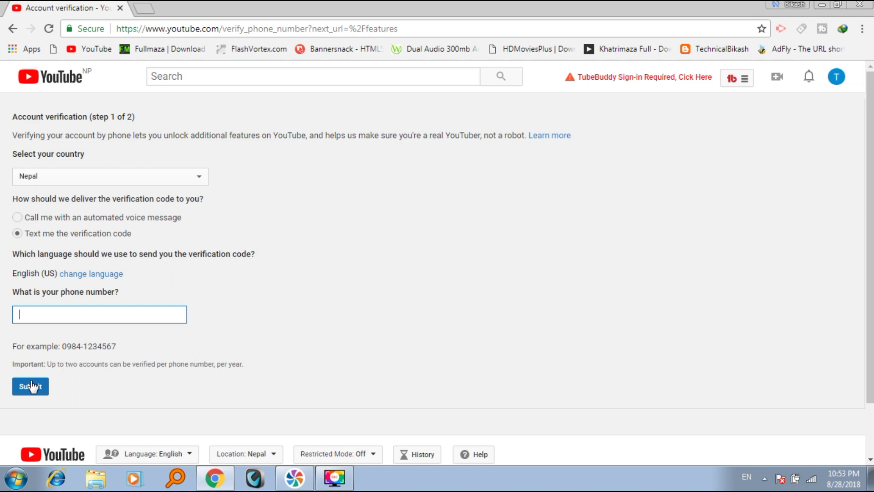
{"action": "left_click", "coordinate": [13, 29]}
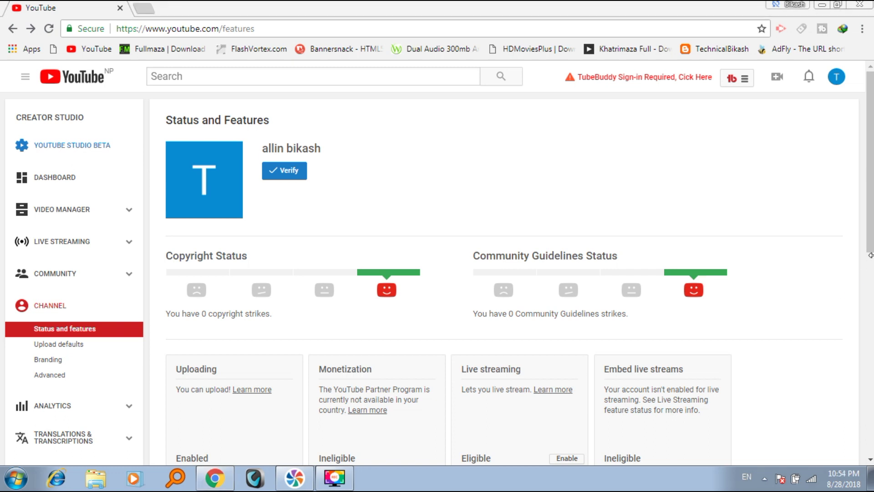
Examine the uploading, monetization and live streaming eligibility on the Status and features page
{"action": "left_click_drag", "start_coordinate": [871, 256], "coordinate": [872, 274]}
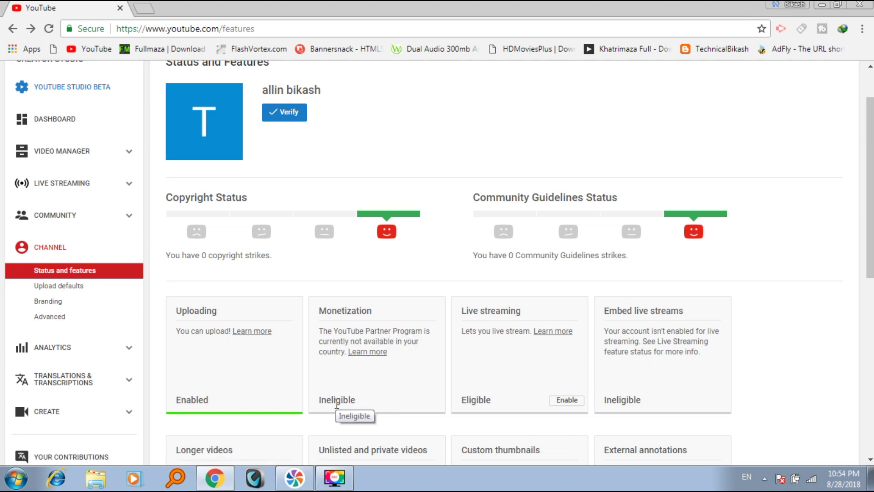
{"action": "mouse_move", "coordinate": [870, 207]}
{"action": "left_mouse_down"}
{"action": "mouse_move", "coordinate": [866, 306]}
{"action": "mouse_move", "coordinate": [871, 195]}
{"action": "left_mouse_up"}
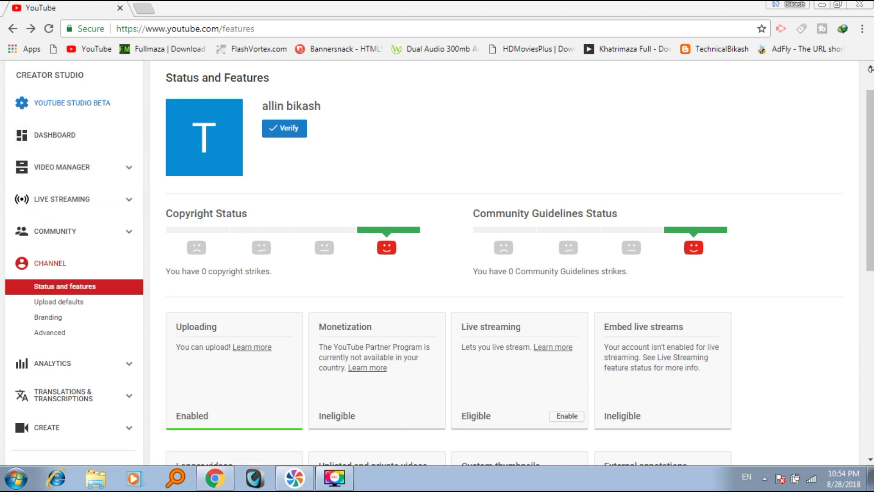
{"action": "scroll", "coordinate": [870, 68], "scroll_direction": "up", "scroll_amount": 1}
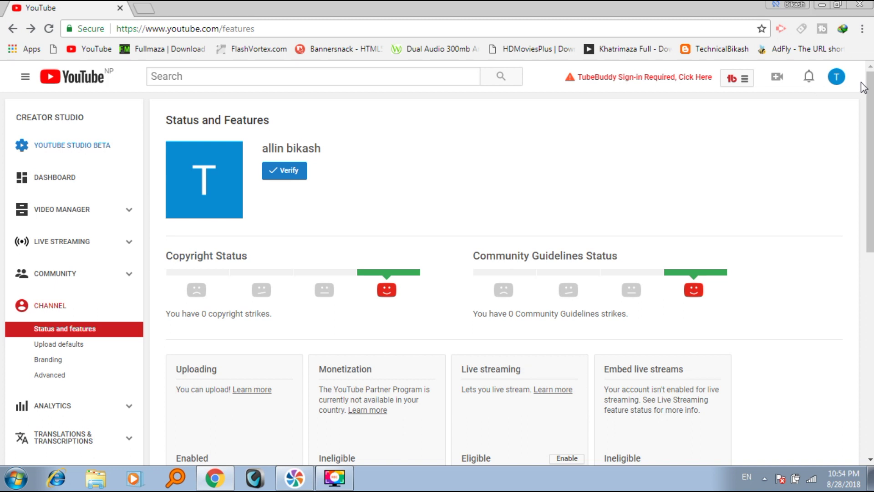
Inspect the Google profile's photo picker and name editing form, cancel both, and return to Status and features
{"action": "left_click", "coordinate": [837, 78]}
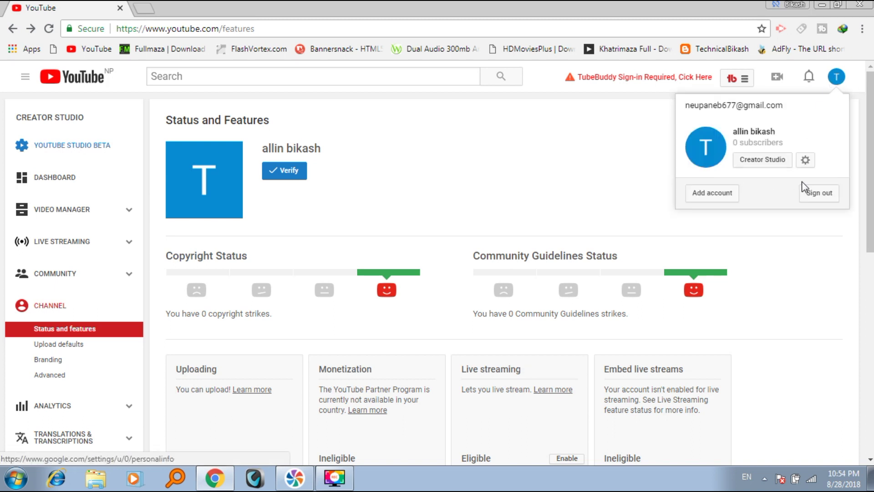
{"action": "left_click", "coordinate": [710, 151]}
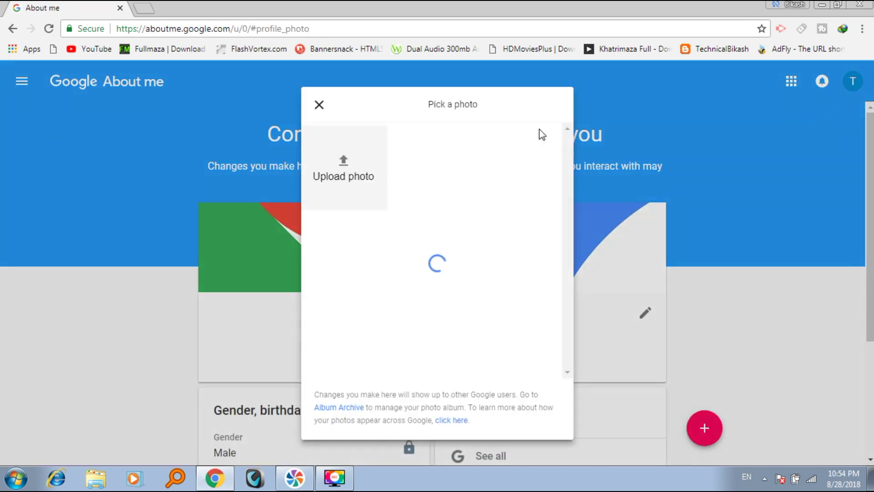
{"action": "left_click", "coordinate": [320, 106]}
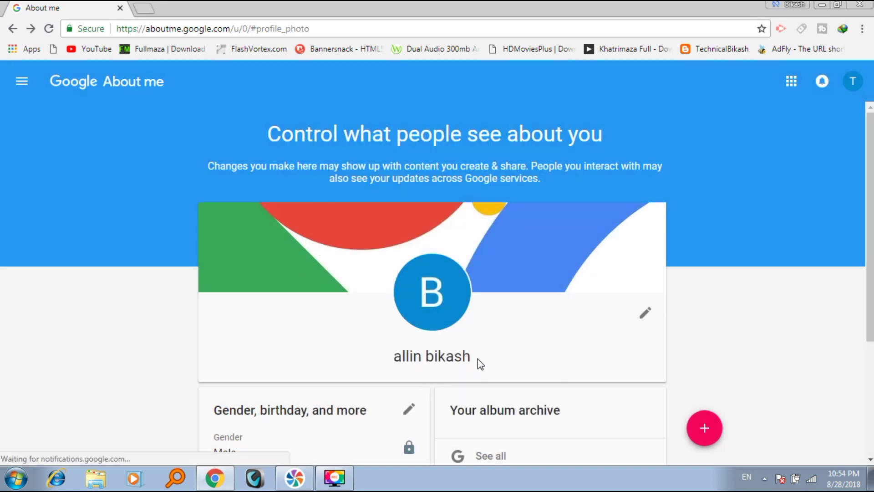
{"action": "left_click", "coordinate": [642, 319]}
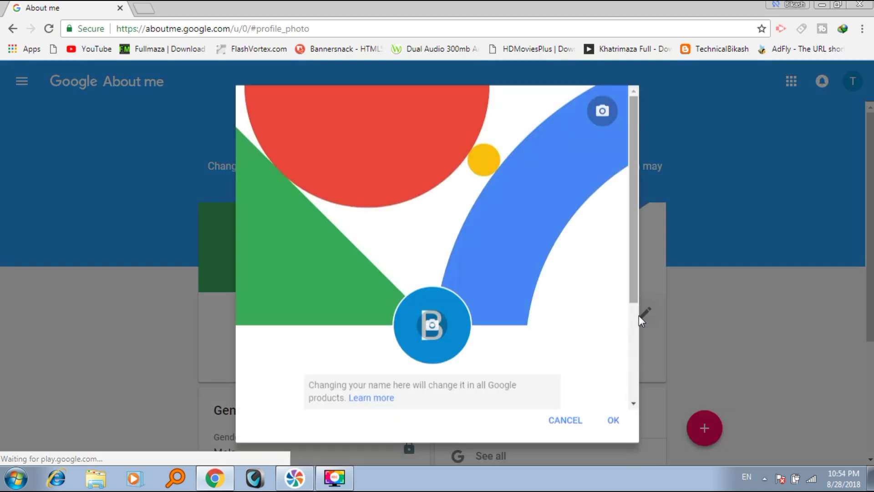
{"action": "scroll", "coordinate": [635, 382], "scroll_direction": "down", "scroll_amount": 3}
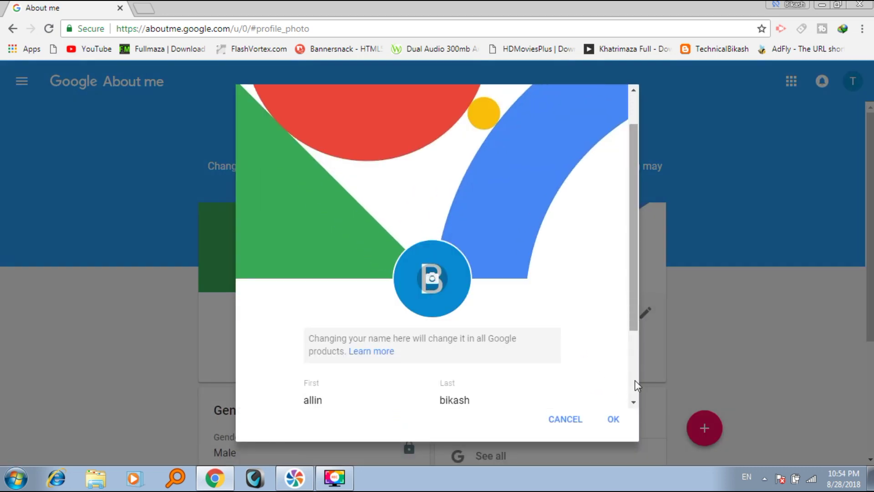
{"action": "left_click", "coordinate": [335, 296]}
{"action": "left_click", "coordinate": [562, 419]}
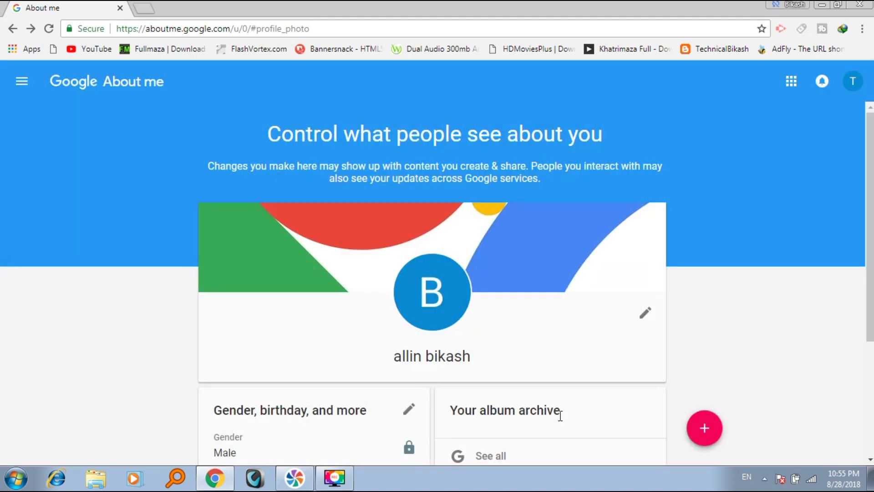
{"action": "left_click", "coordinate": [14, 29]}
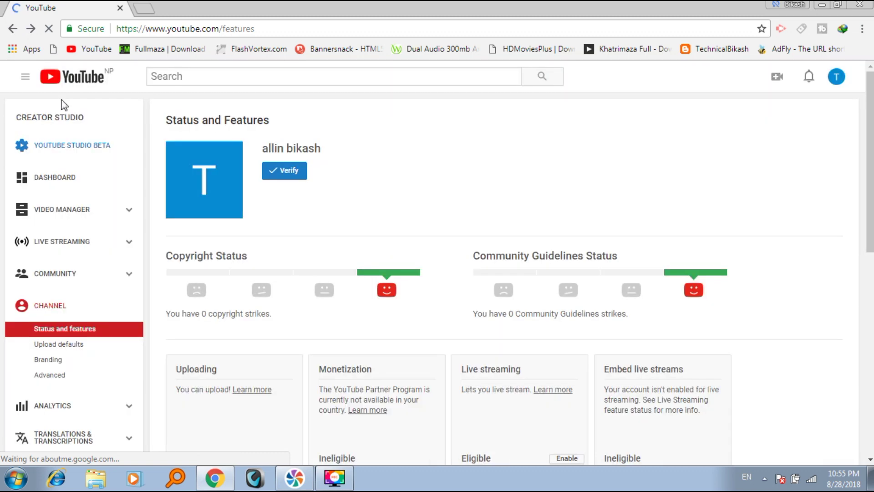
Go to the YouTube home page and open the My channel page
{"action": "left_click", "coordinate": [75, 85]}
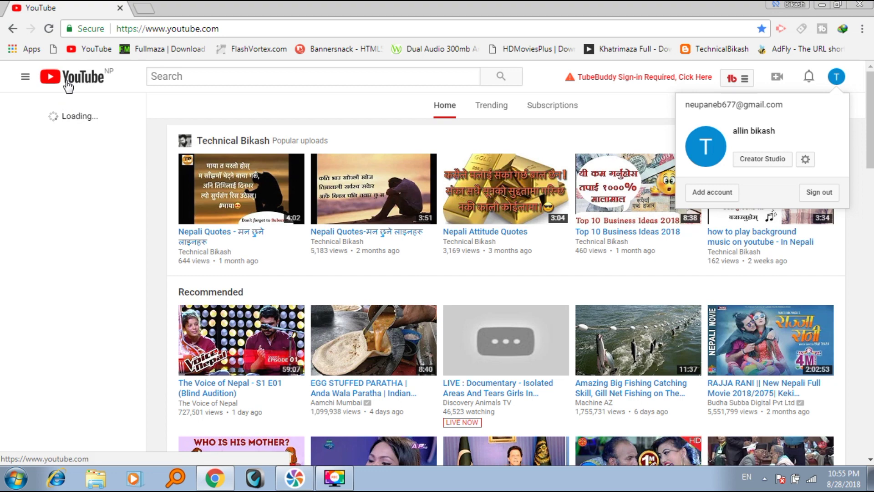
{"action": "left_click", "coordinate": [67, 81]}
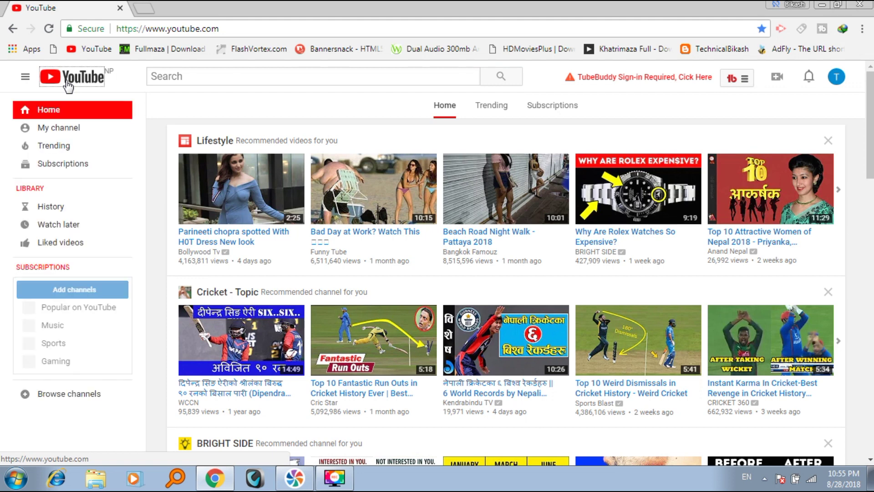
{"action": "left_click", "coordinate": [55, 135]}
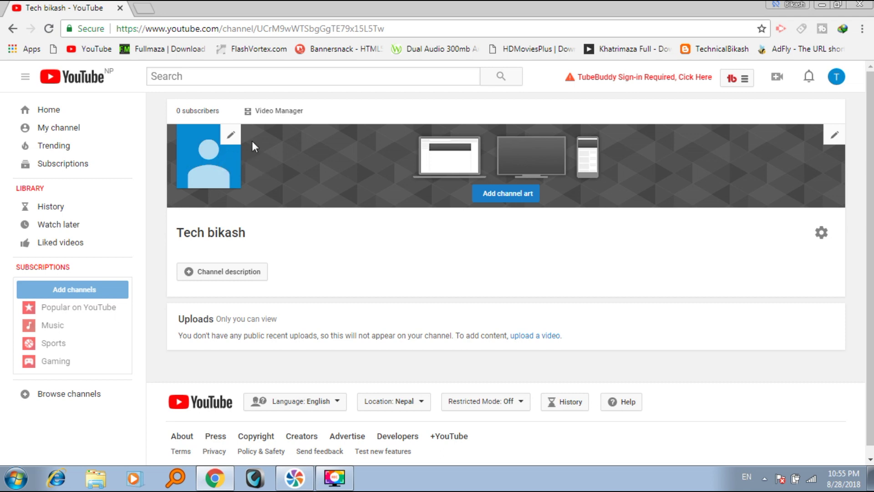
Inspect the channel icon editing and channel art upload dialogs, closing each without making changes
{"action": "left_click", "coordinate": [230, 138]}
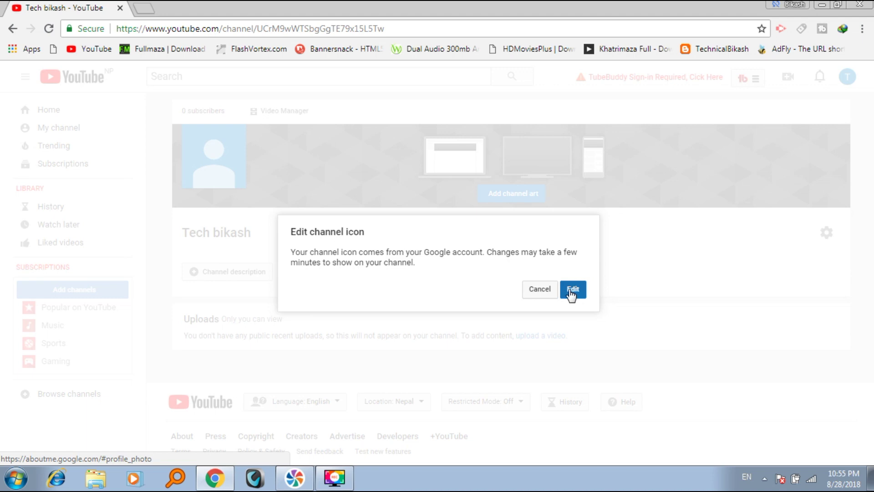
{"action": "left_click", "coordinate": [540, 290]}
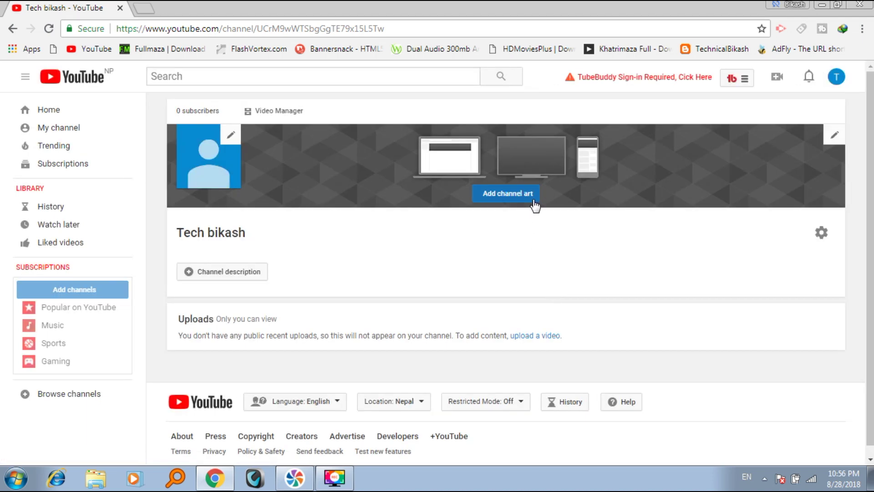
{"action": "left_click", "coordinate": [521, 197]}
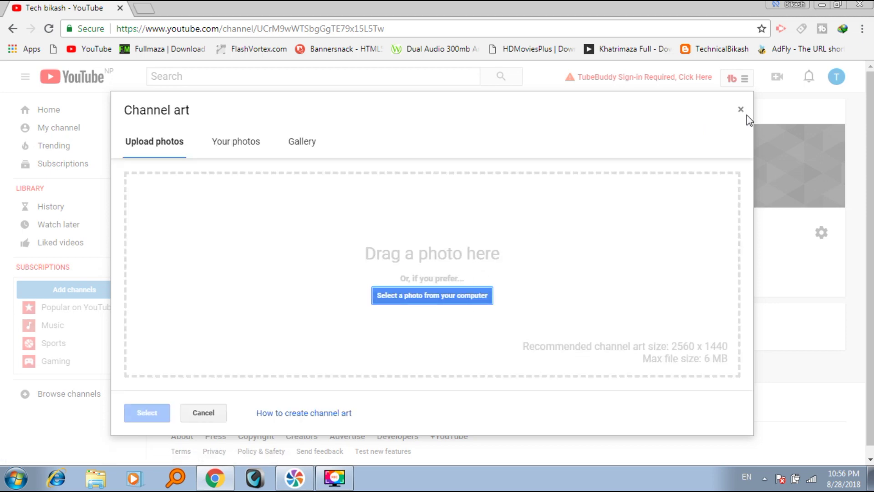
{"action": "left_click", "coordinate": [740, 110]}
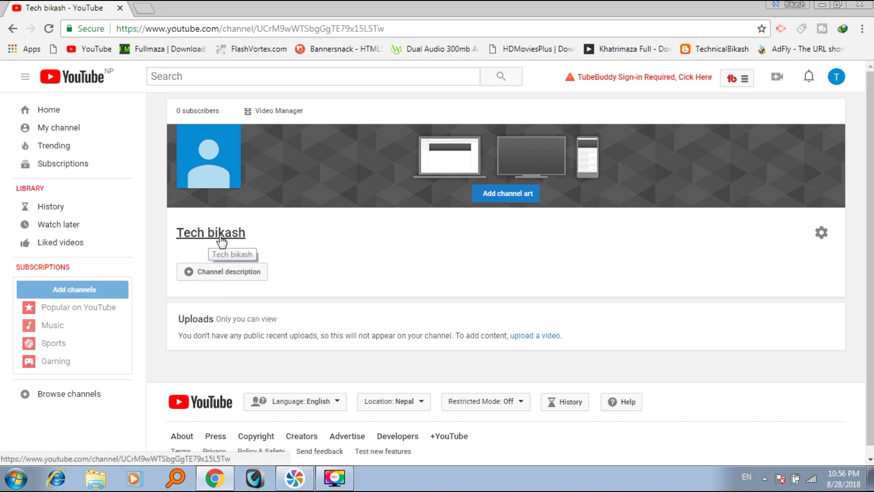
Inspect the channel settings and the channel description editor, cancelling both without changes
{"action": "left_click", "coordinate": [824, 234]}
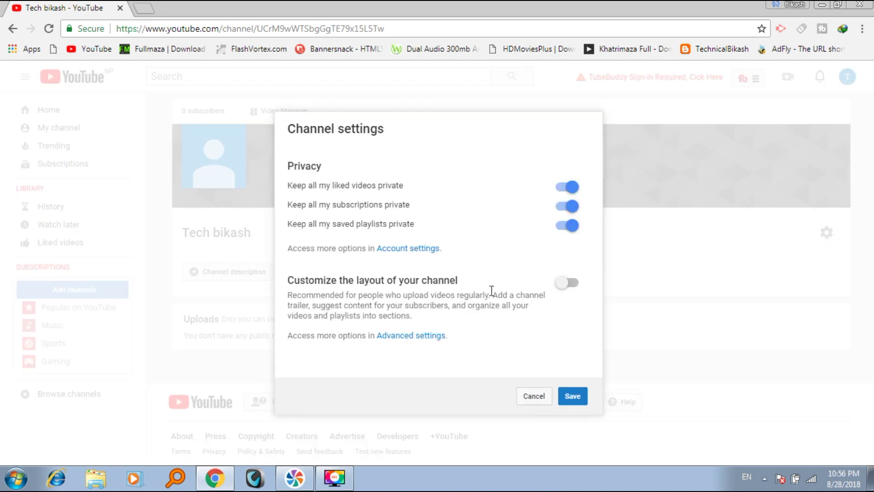
{"action": "left_click", "coordinate": [542, 397]}
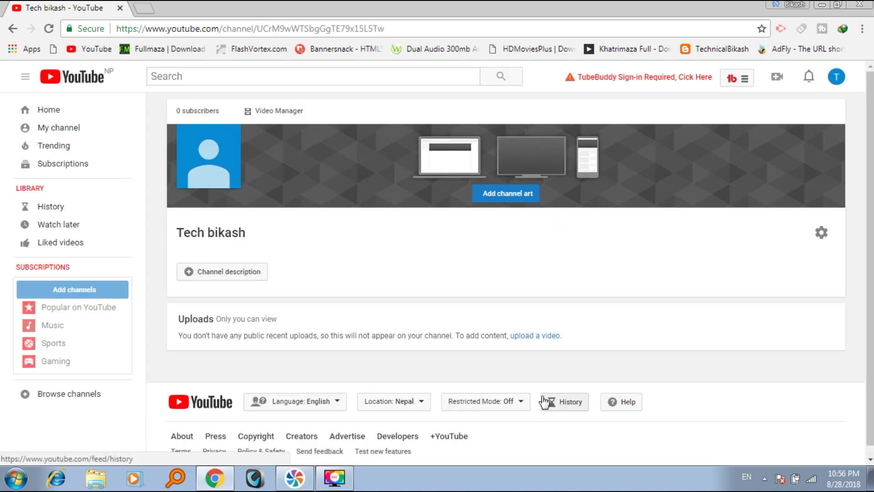
{"action": "left_click", "coordinate": [227, 273]}
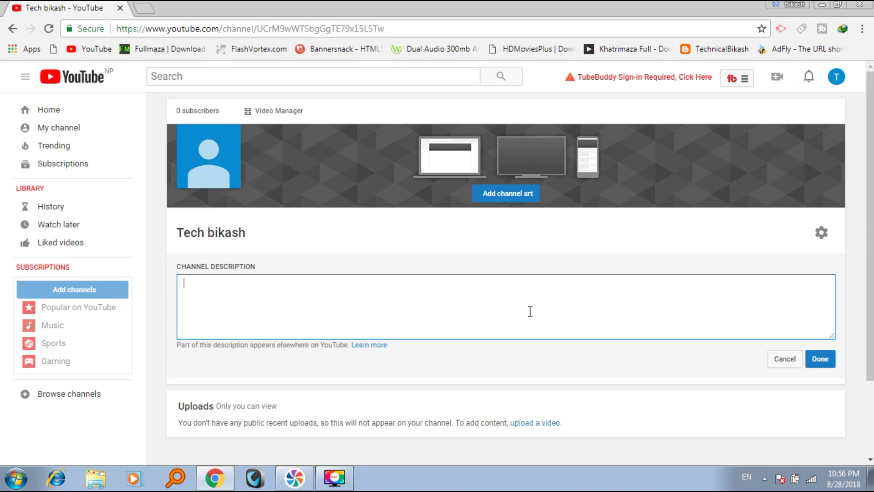
{"action": "left_click", "coordinate": [784, 359]}
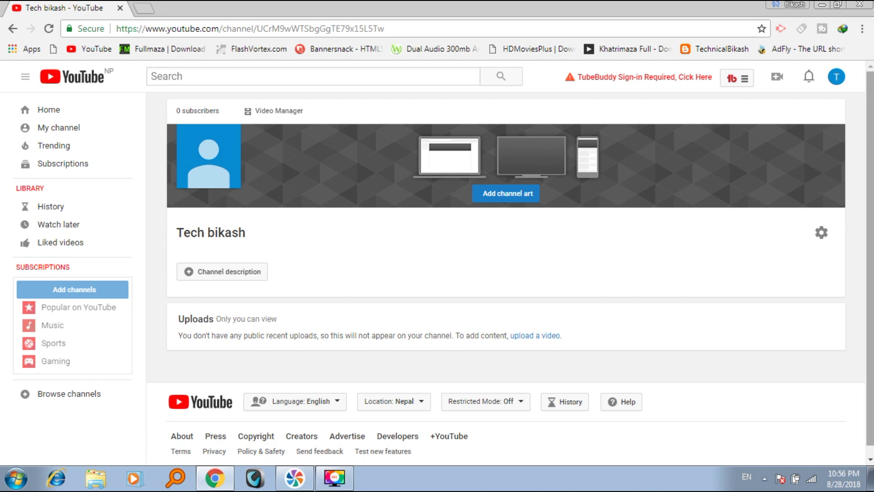